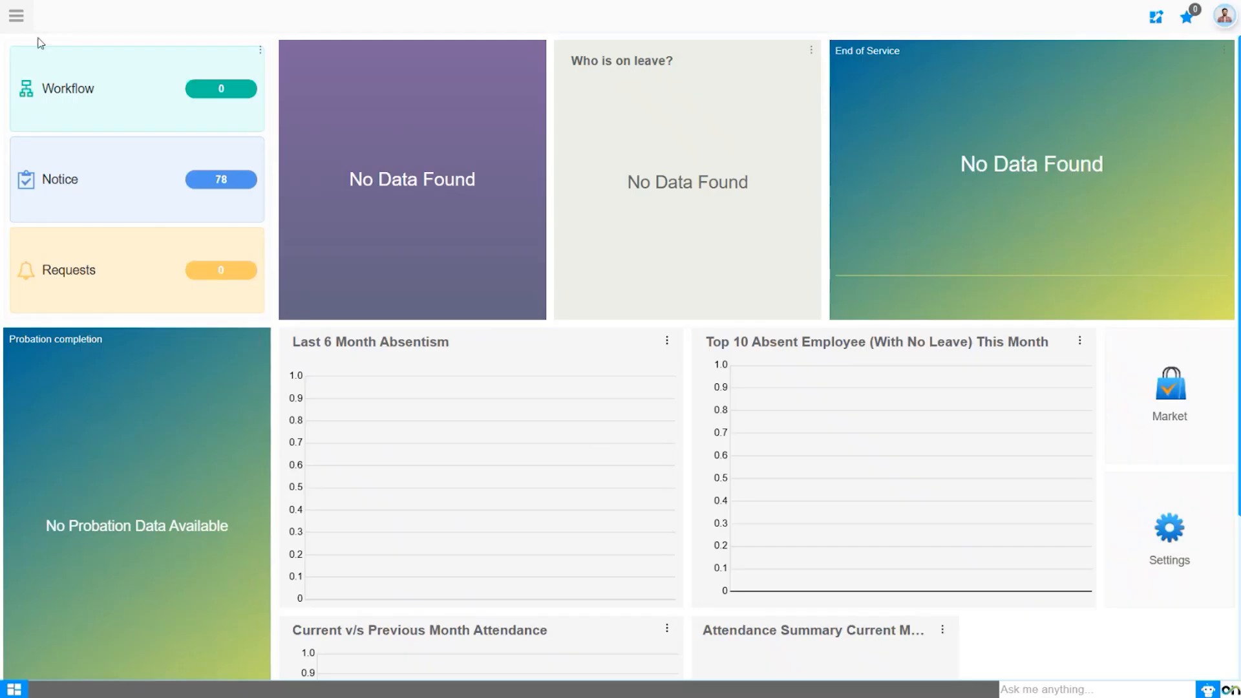
# Go to HR Management > Claim Management > Claim Requisition Admin and begin a New Claim Requisition.
pyautogui.click(18, 18)
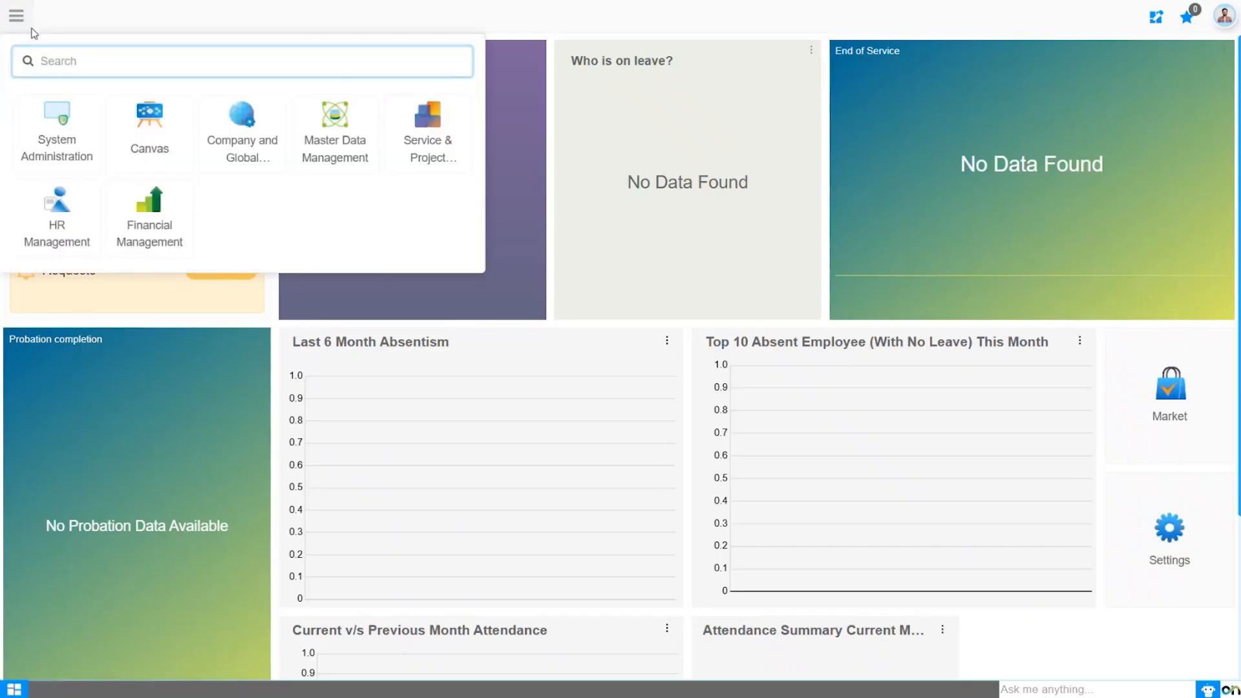
pyautogui.click(65, 223)
pyautogui.click(962, 19)
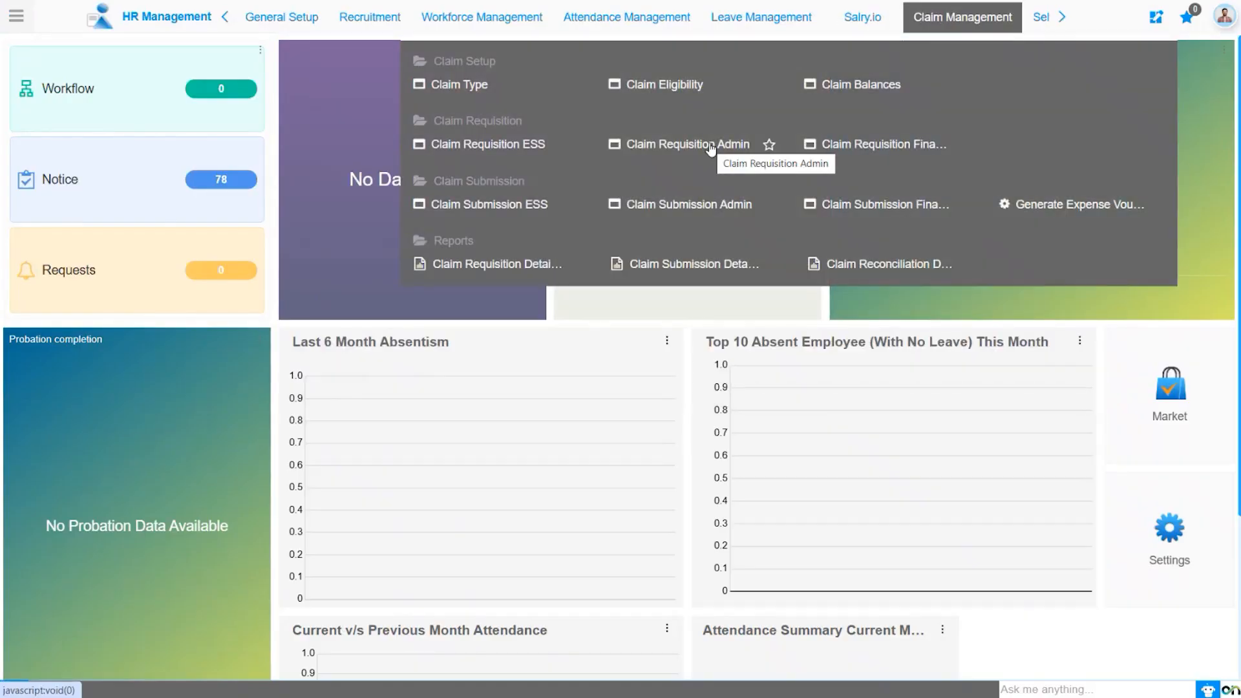
pyautogui.click(711, 149)
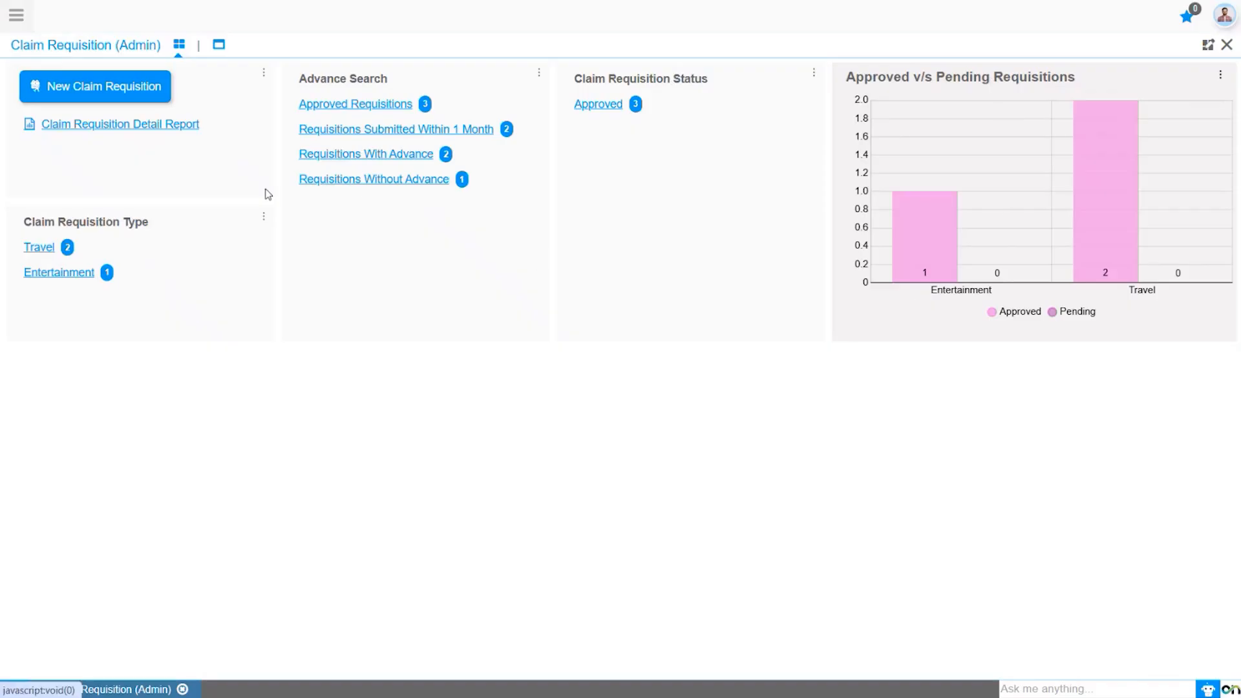
pyautogui.click(105, 90)
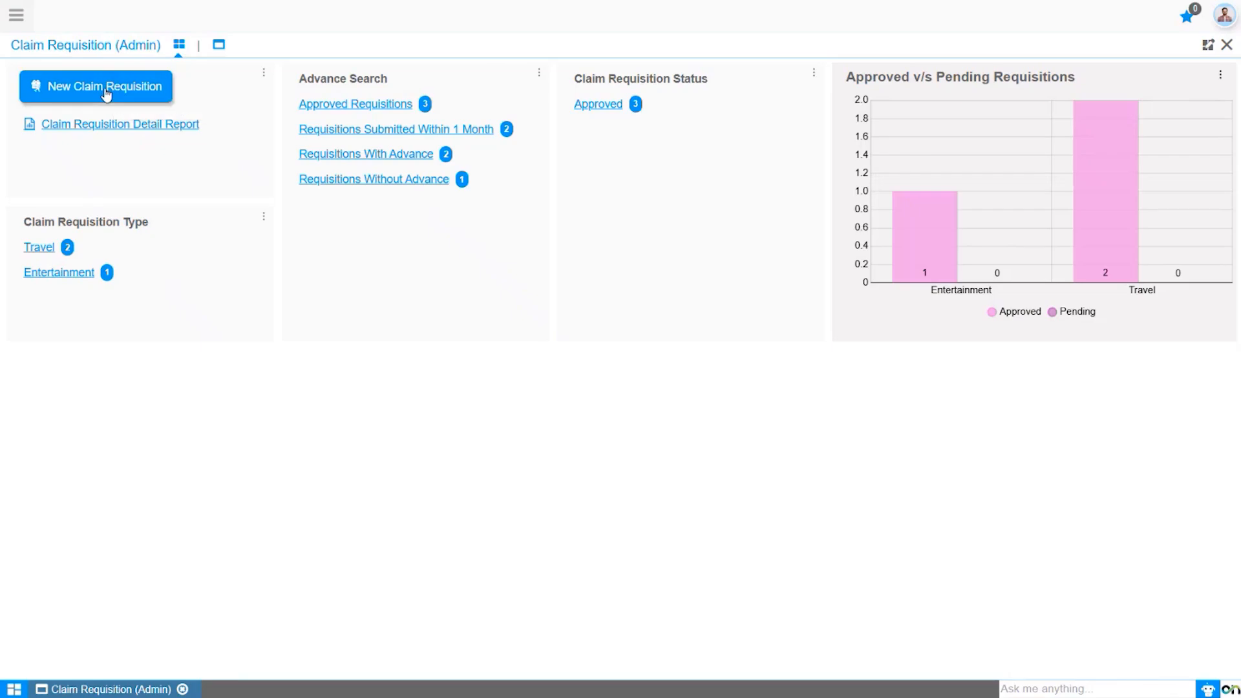
# Set the organization to Sonic Ventures and pick the employee from the autocomplete suggestions.
pyautogui.click(535, 197)
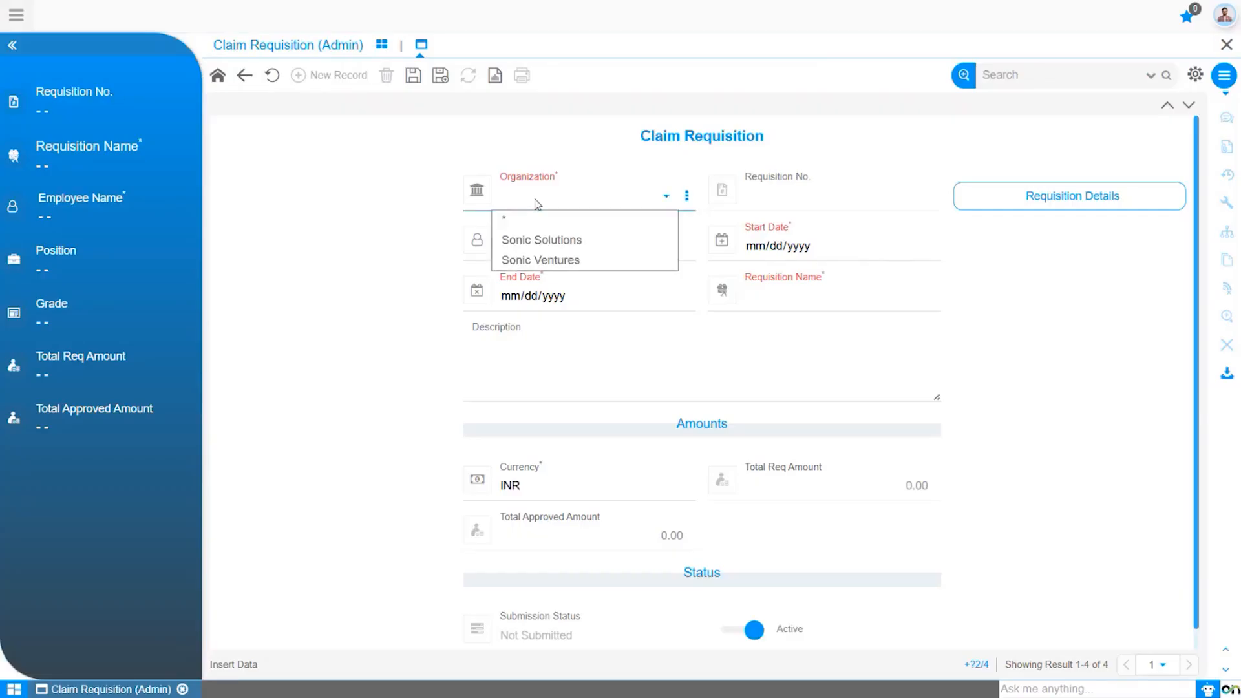
pyautogui.click(537, 258)
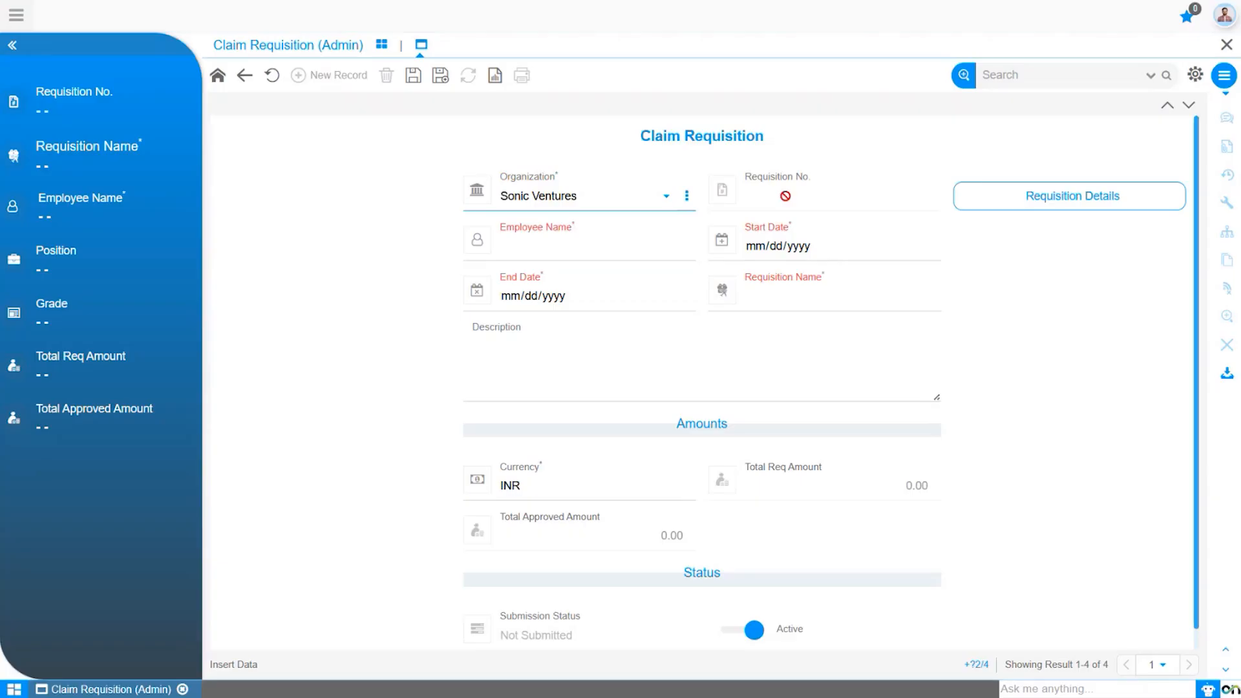
pyautogui.click(568, 240)
pyautogui.write('Abh')
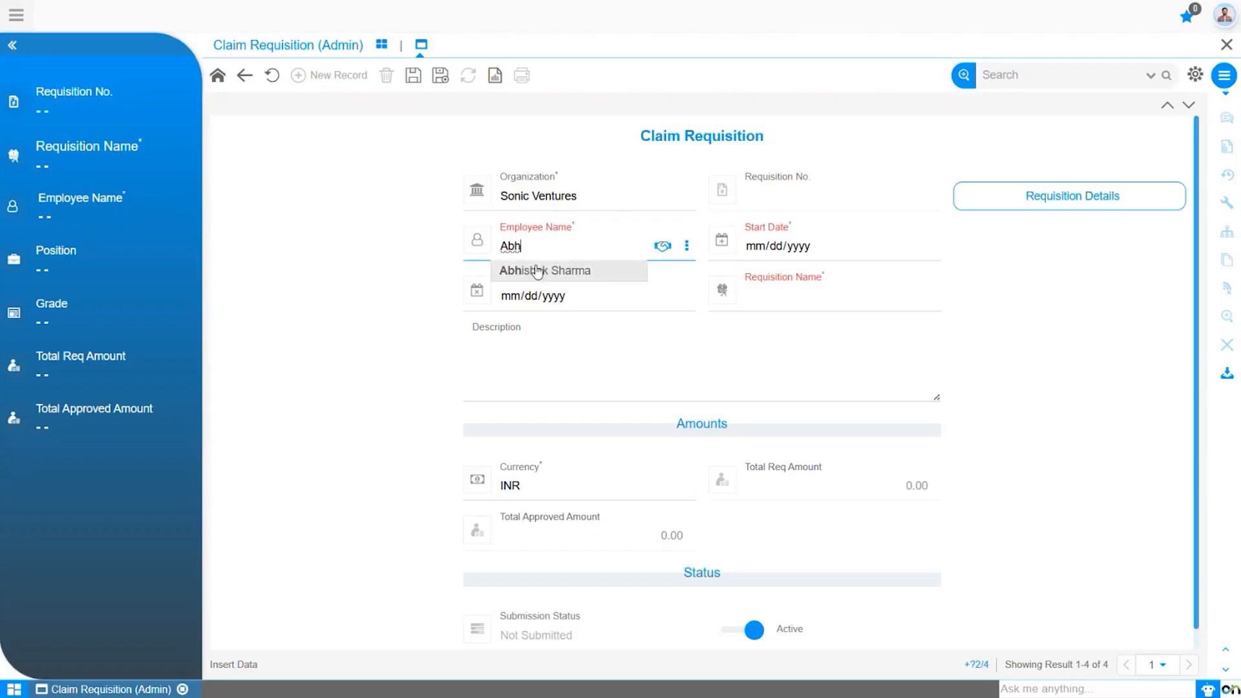
pyautogui.click(535, 271)
pyautogui.click(662, 248)
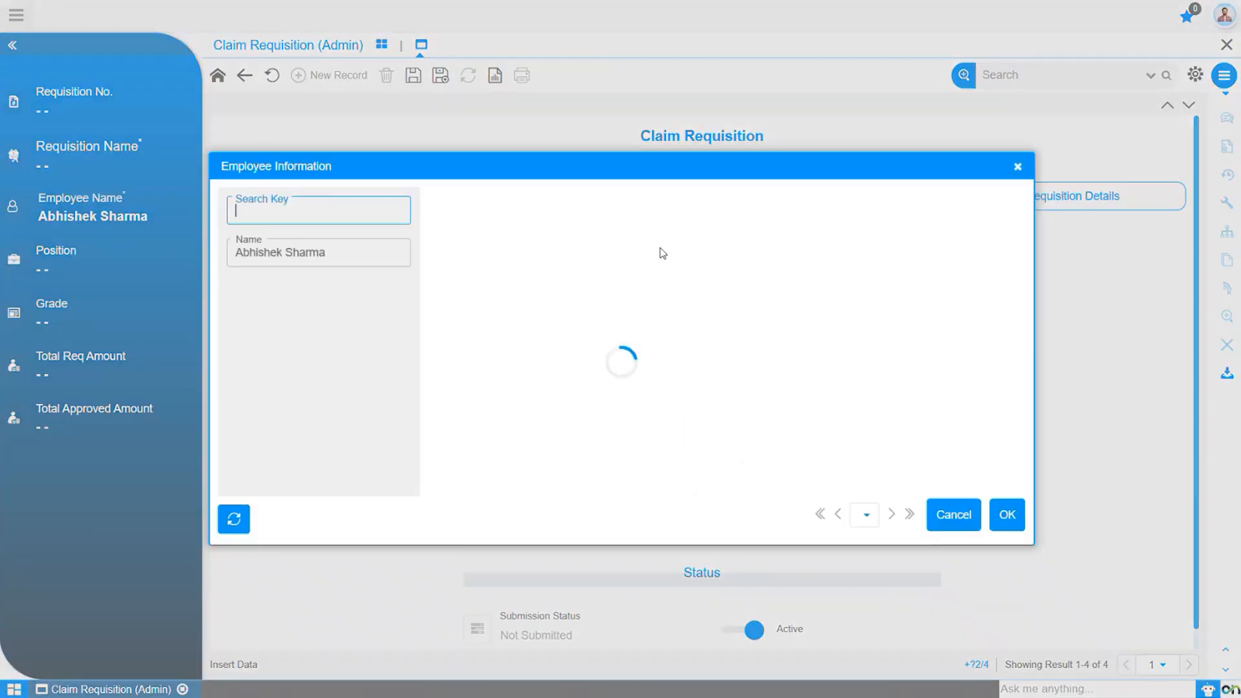
pyautogui.click(1017, 168)
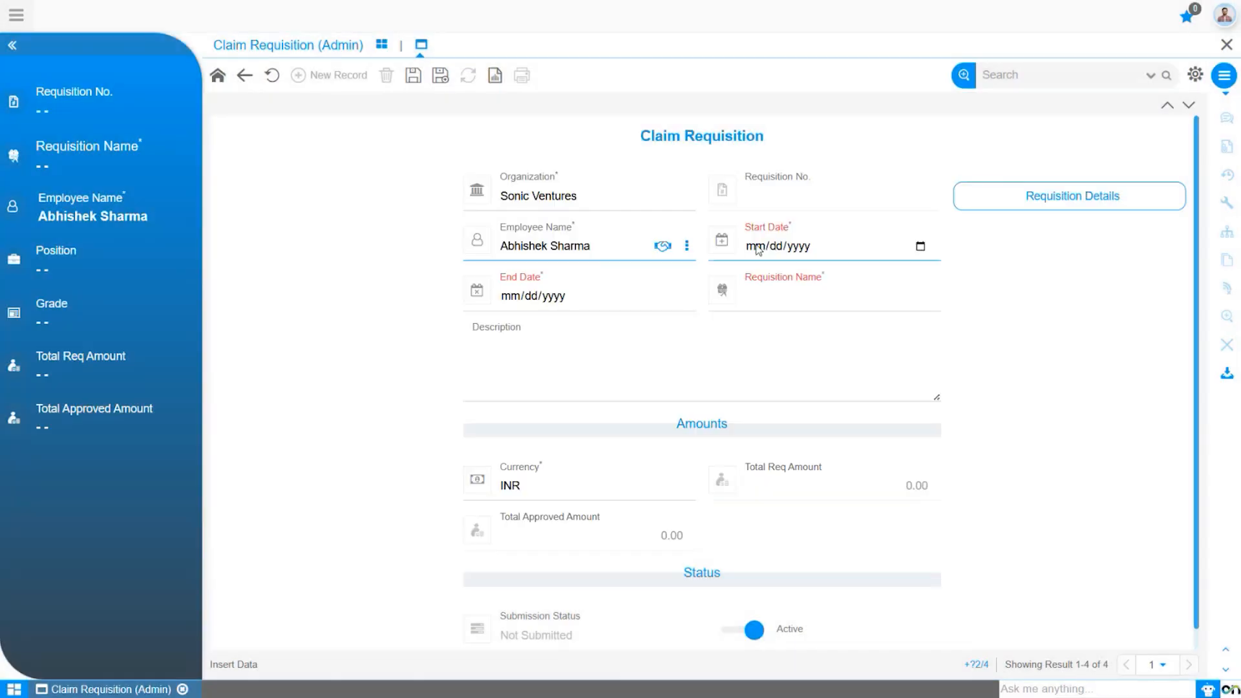
# Set start and end dates to July 4, 2025 and choose Gift as the requisition name.
pyautogui.click(920, 247)
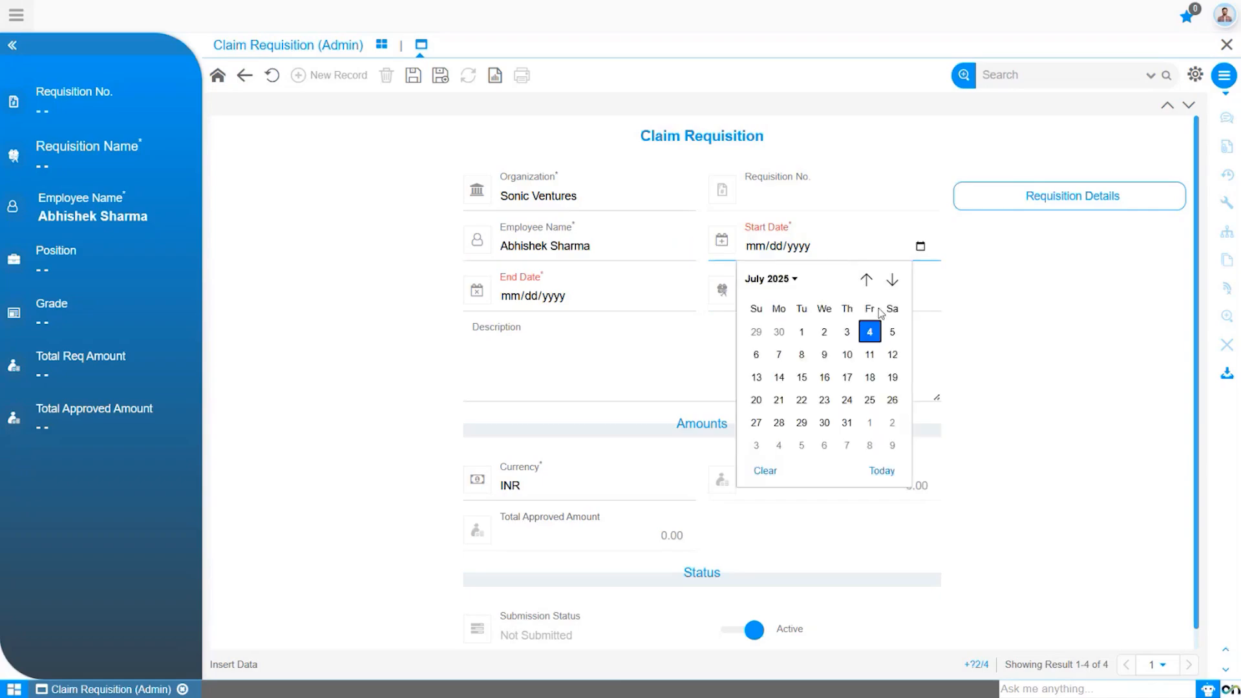
pyautogui.click(871, 331)
pyautogui.click(675, 296)
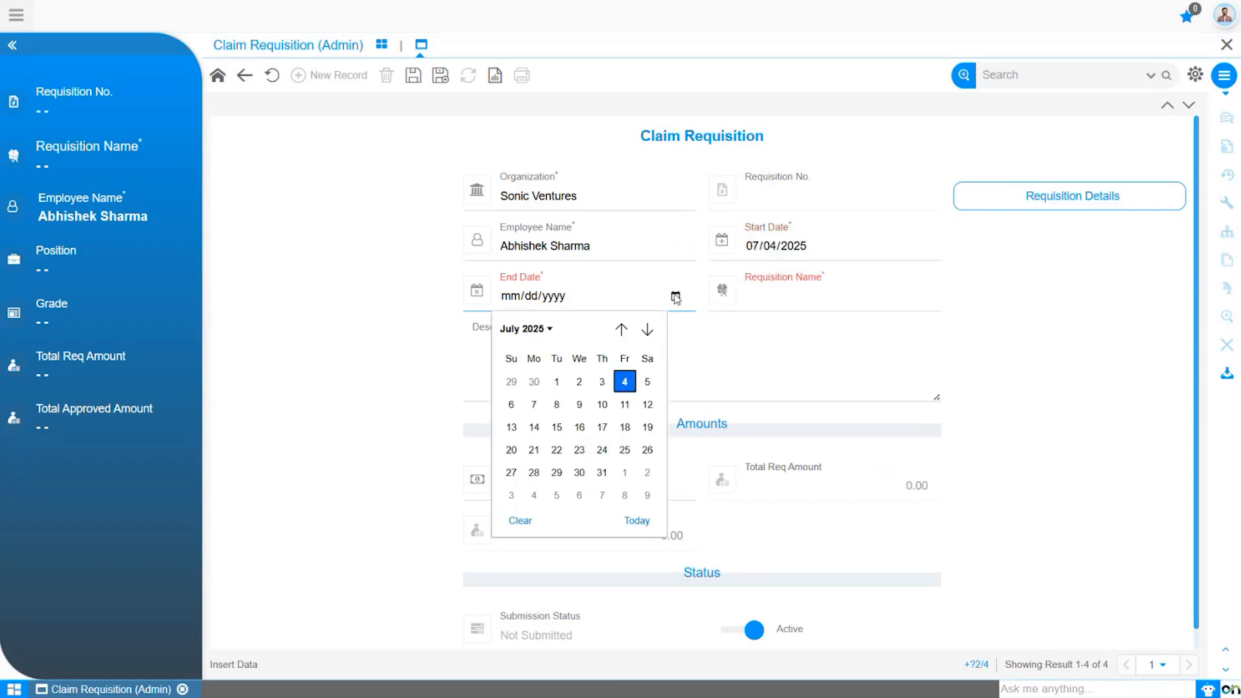
pyautogui.click(622, 380)
pyautogui.click(823, 301)
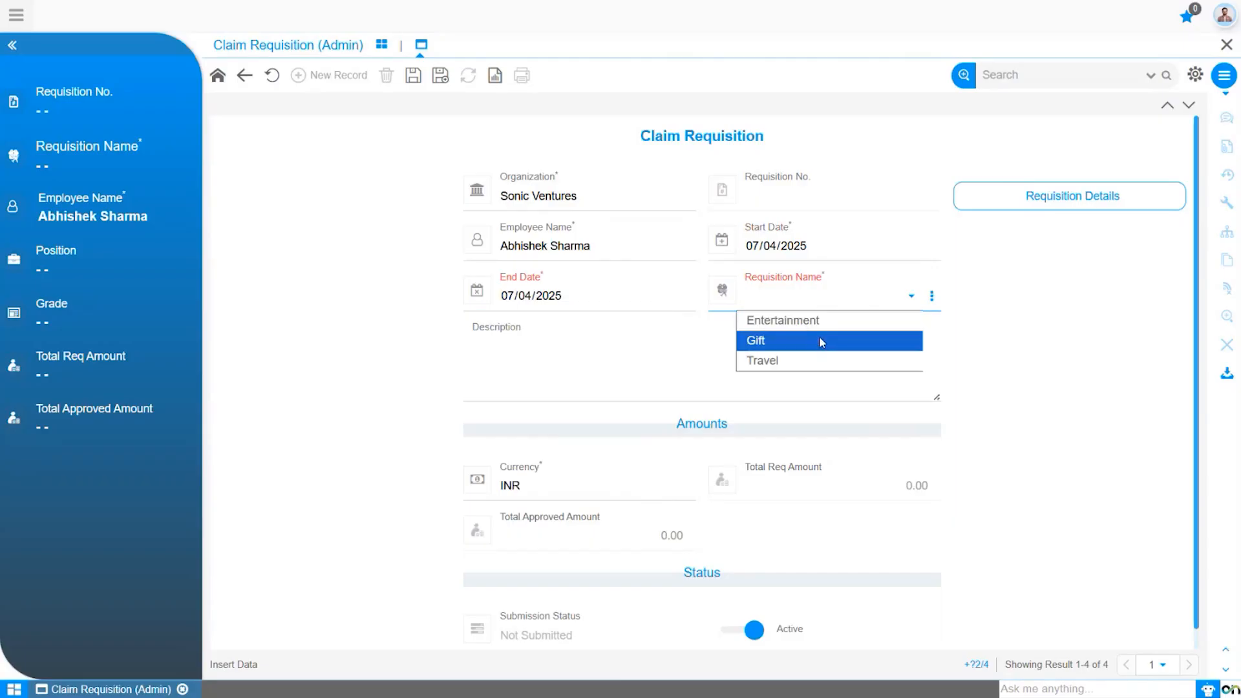
pyautogui.click(821, 341)
# Enter the description 'A gift is needed to be bought.' and keep INR as currency.
pyautogui.click(490, 351)
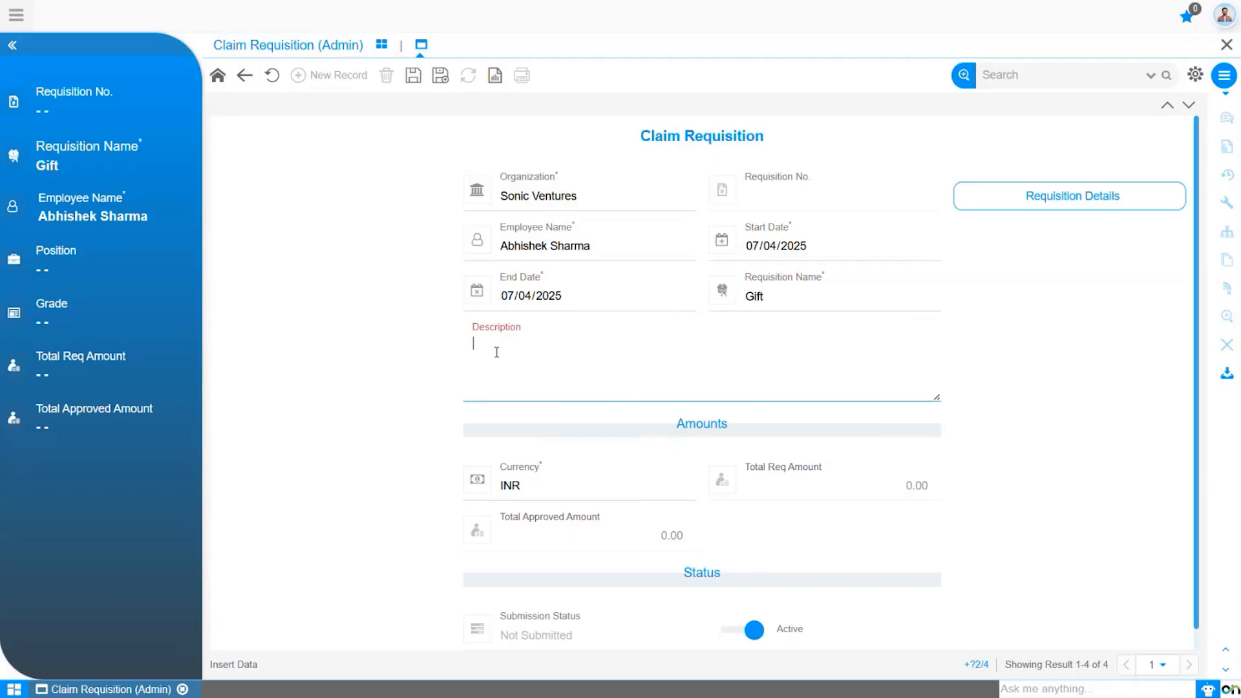
pyautogui.write('A gift is needed to be bought.')
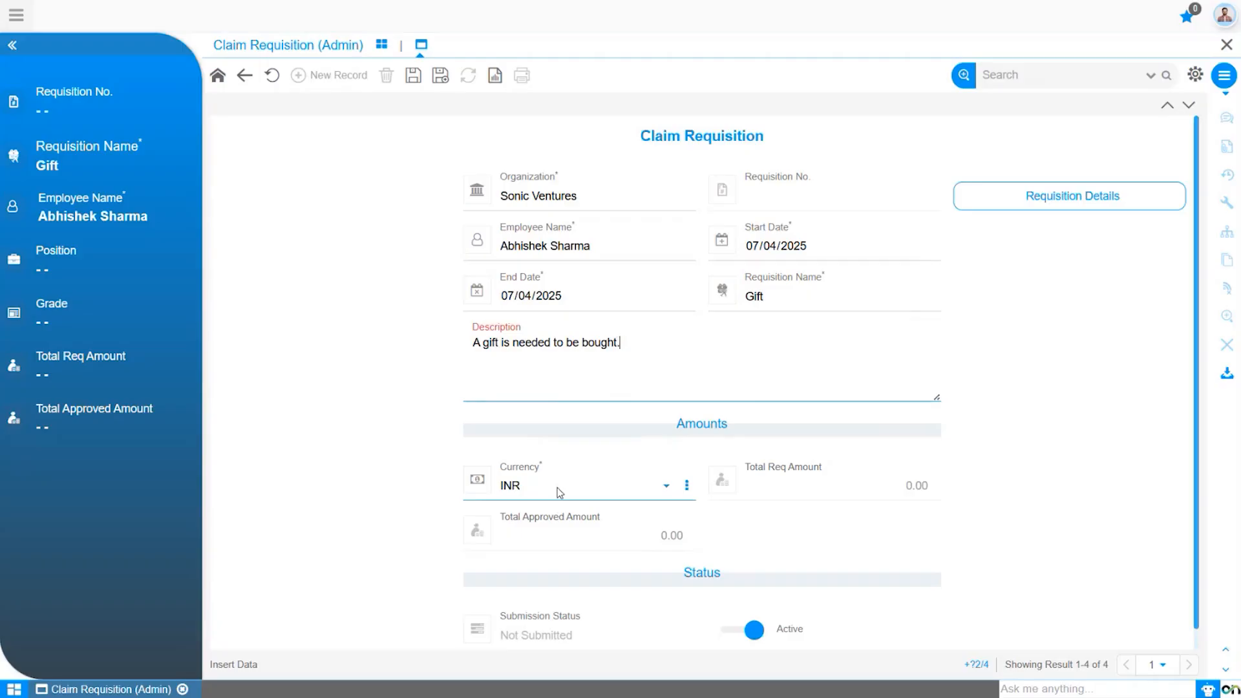
pyautogui.click(557, 488)
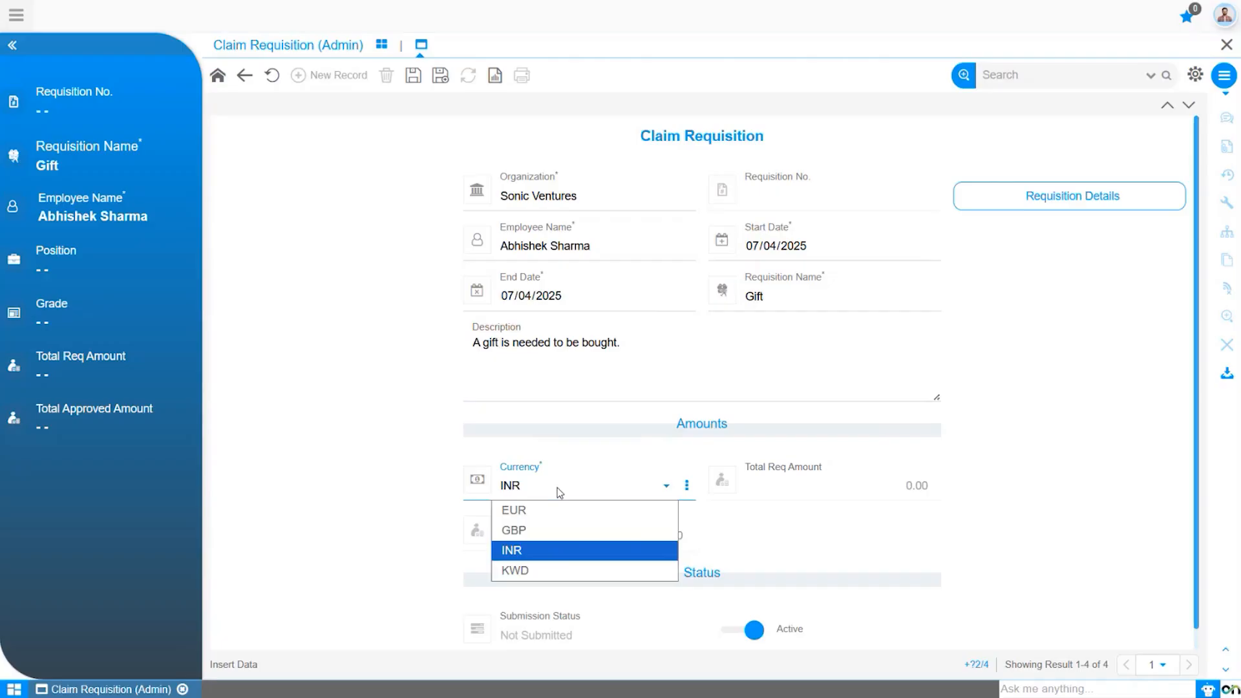
pyautogui.click(557, 487)
pyautogui.scroll(-1, 610, 496)
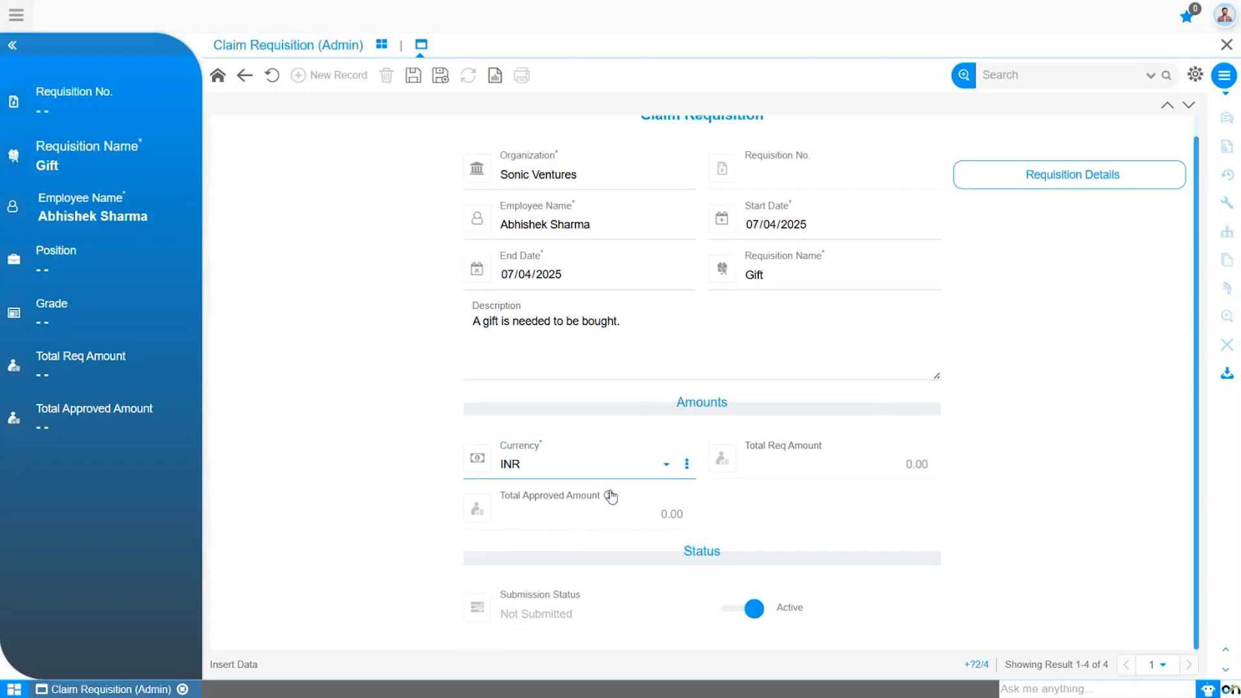
pyautogui.click(415, 77)
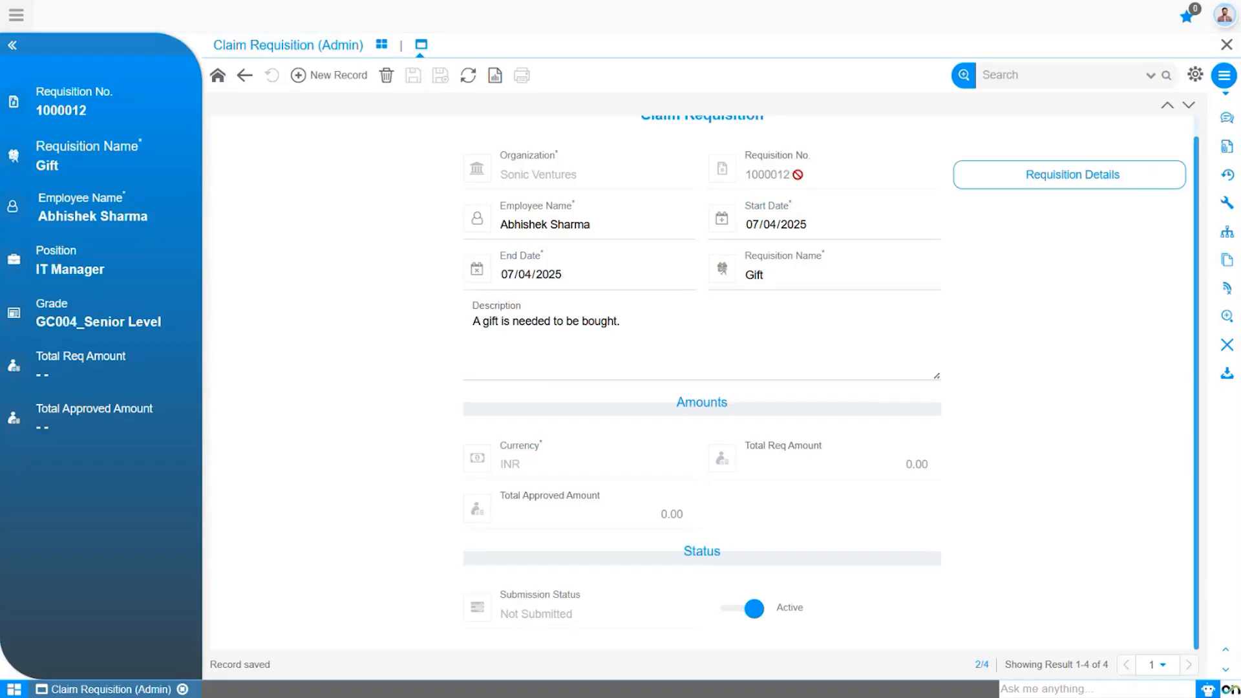
pyautogui.scroll(1, 797, 175)
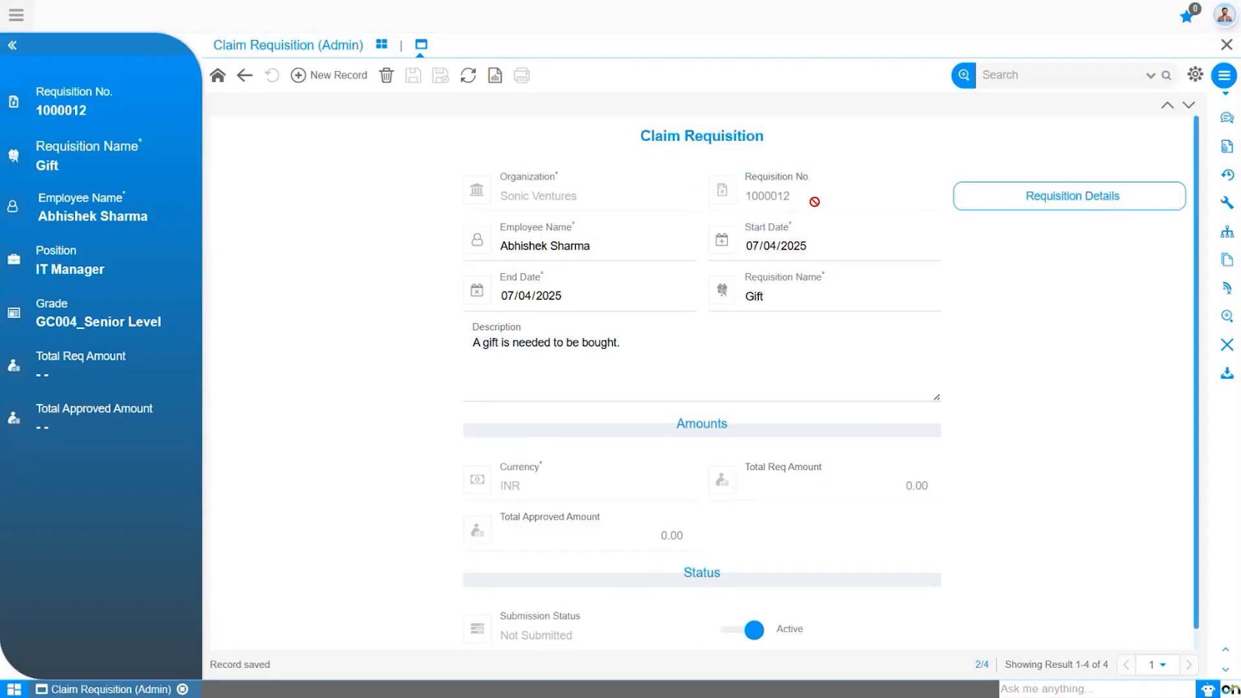
pyautogui.click(1071, 203)
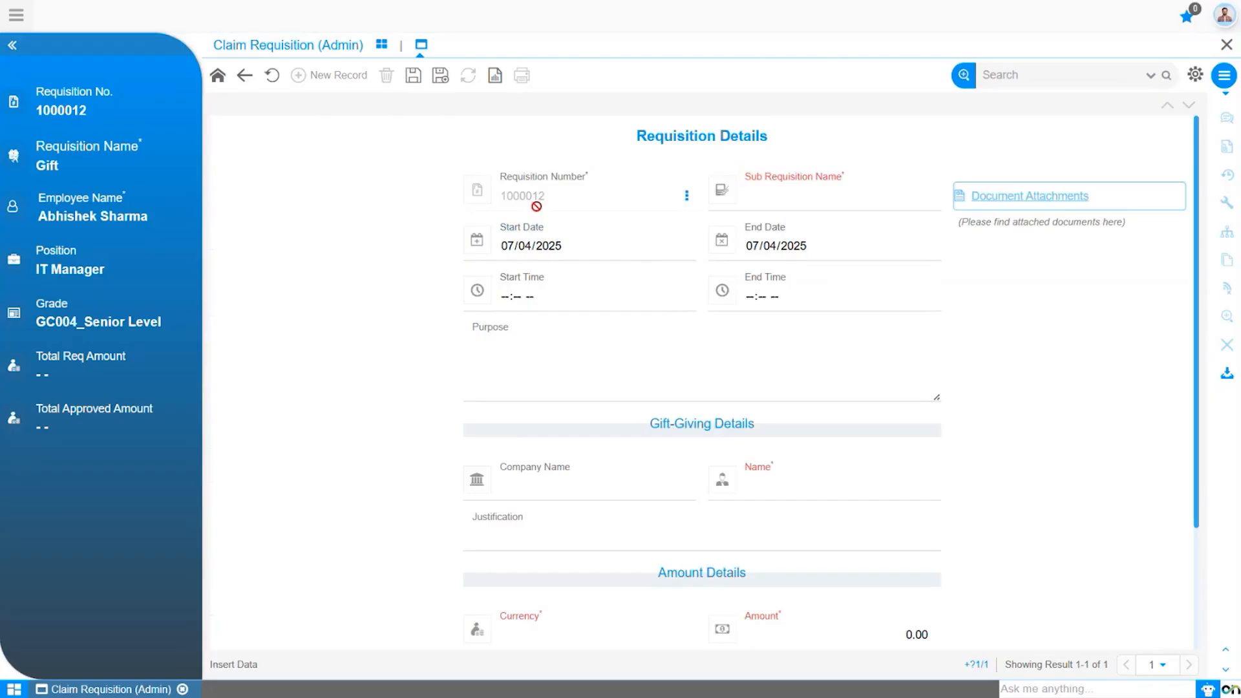
# Choose Gifts-Giving, purpose 'To buy a gift.', company 'Sonic Venture', and enter the recipient's name.
pyautogui.click(805, 205)
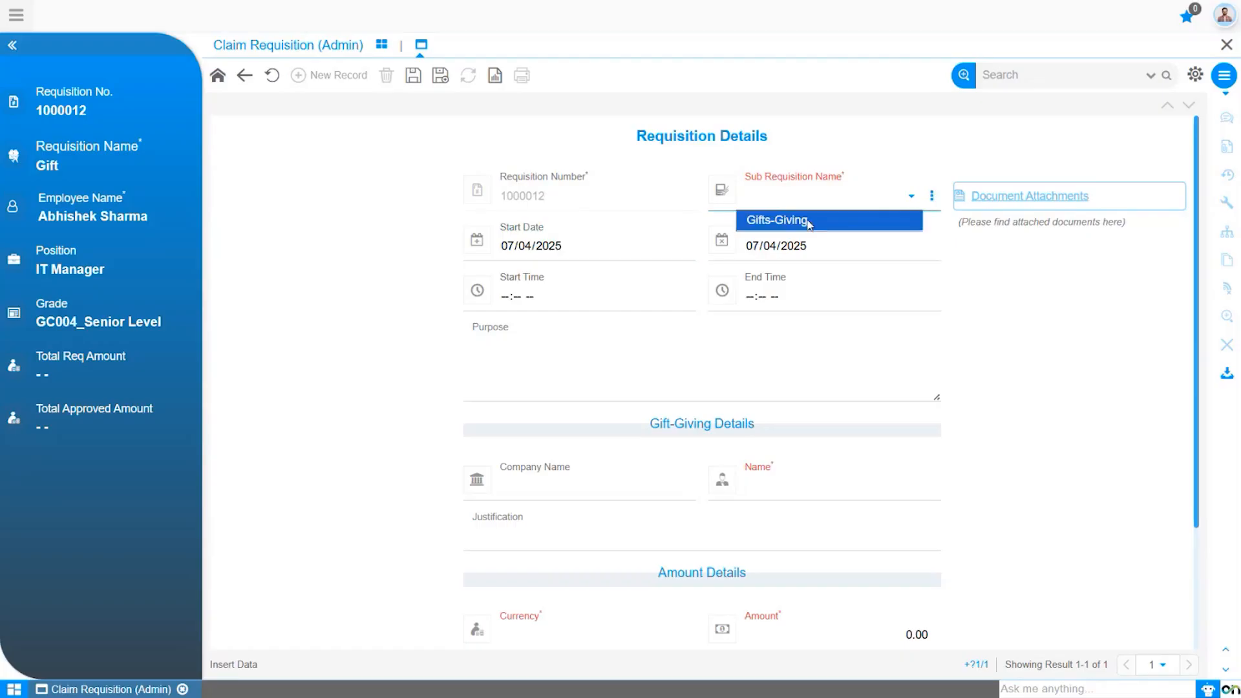
pyautogui.click(812, 221)
pyautogui.click(739, 362)
pyautogui.write('To buy a gift.')
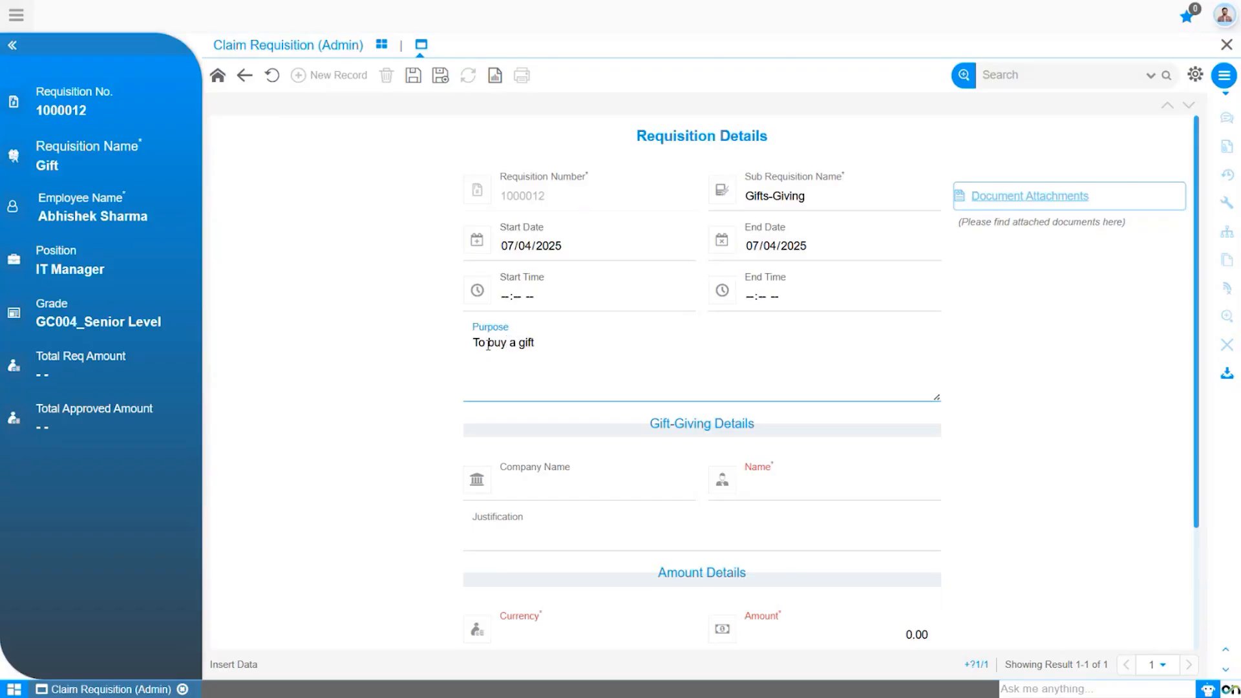
pyautogui.scroll(-1, 515, 404)
pyautogui.click(515, 404)
pyautogui.write('Sonic ')
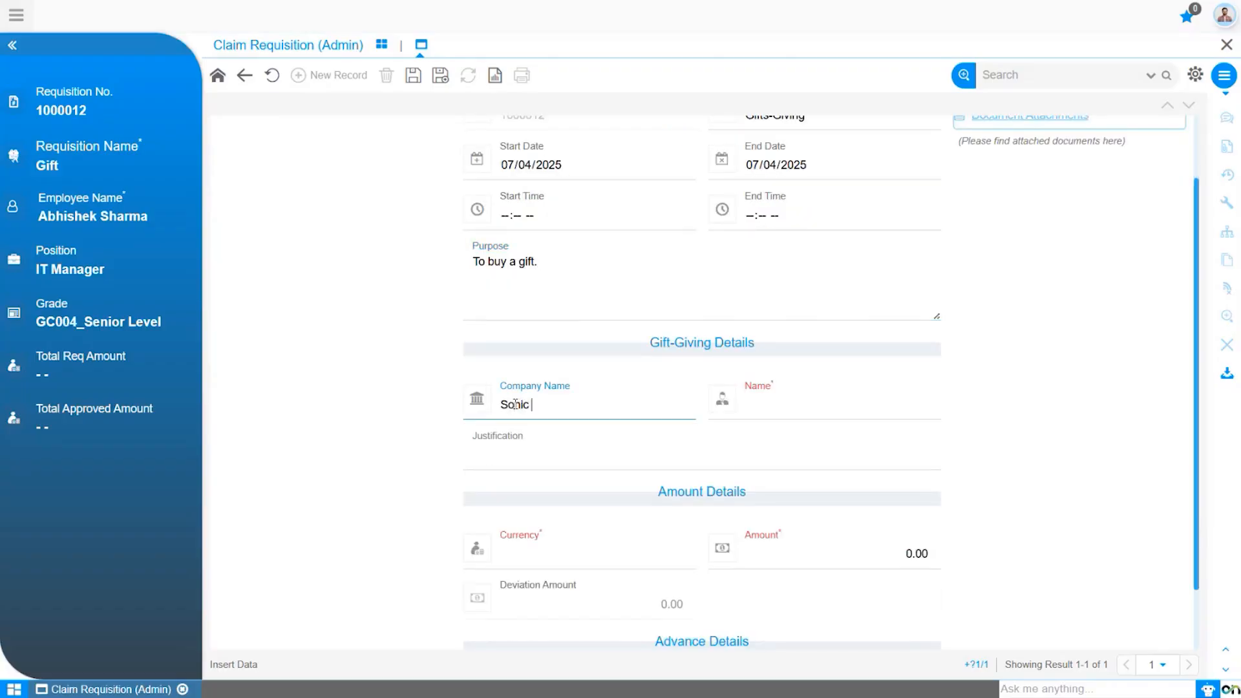
pyautogui.write('Venture')
pyautogui.click(783, 406)
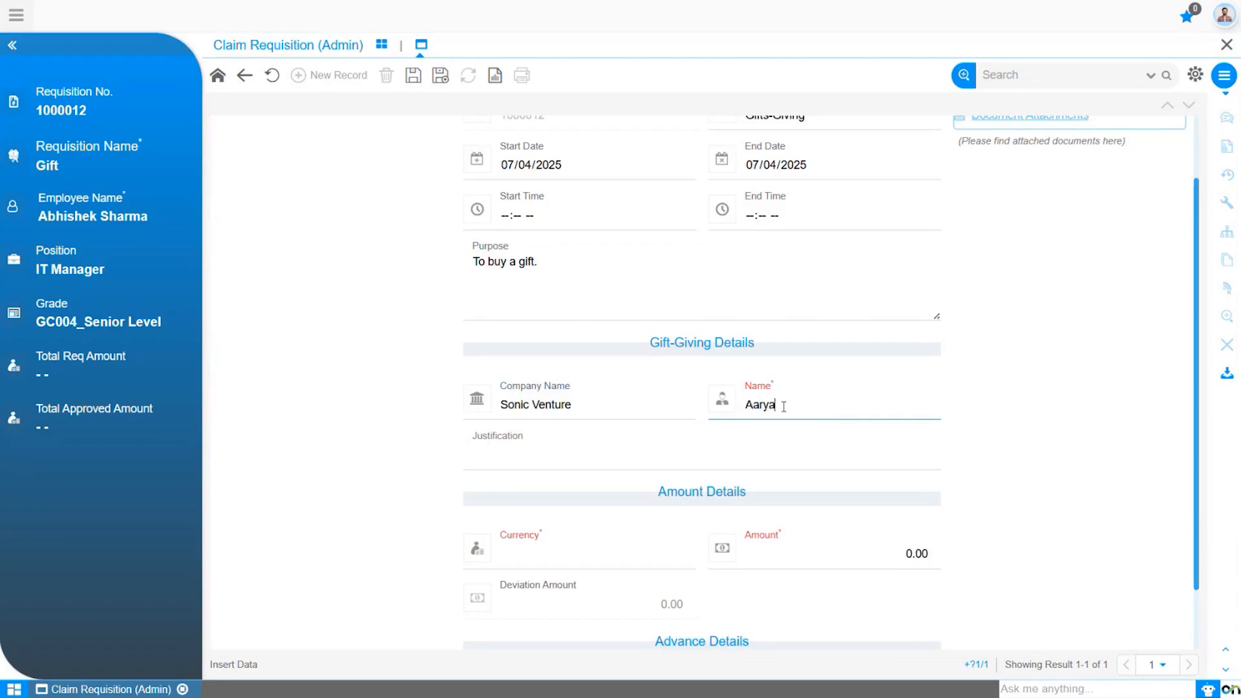
# Set the currency to INR and amount to 500, leaving the Advance option off.
pyautogui.click(550, 449)
pyautogui.scroll(-2, 546, 559)
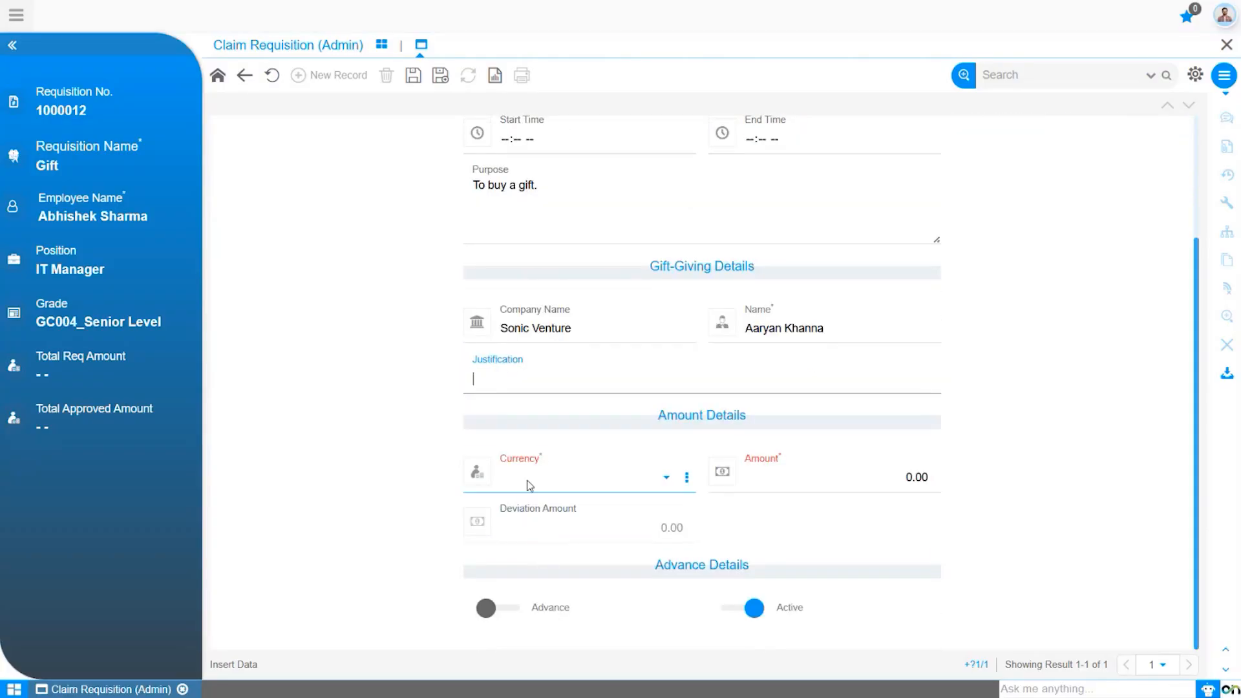
pyautogui.click(530, 486)
pyautogui.click(530, 538)
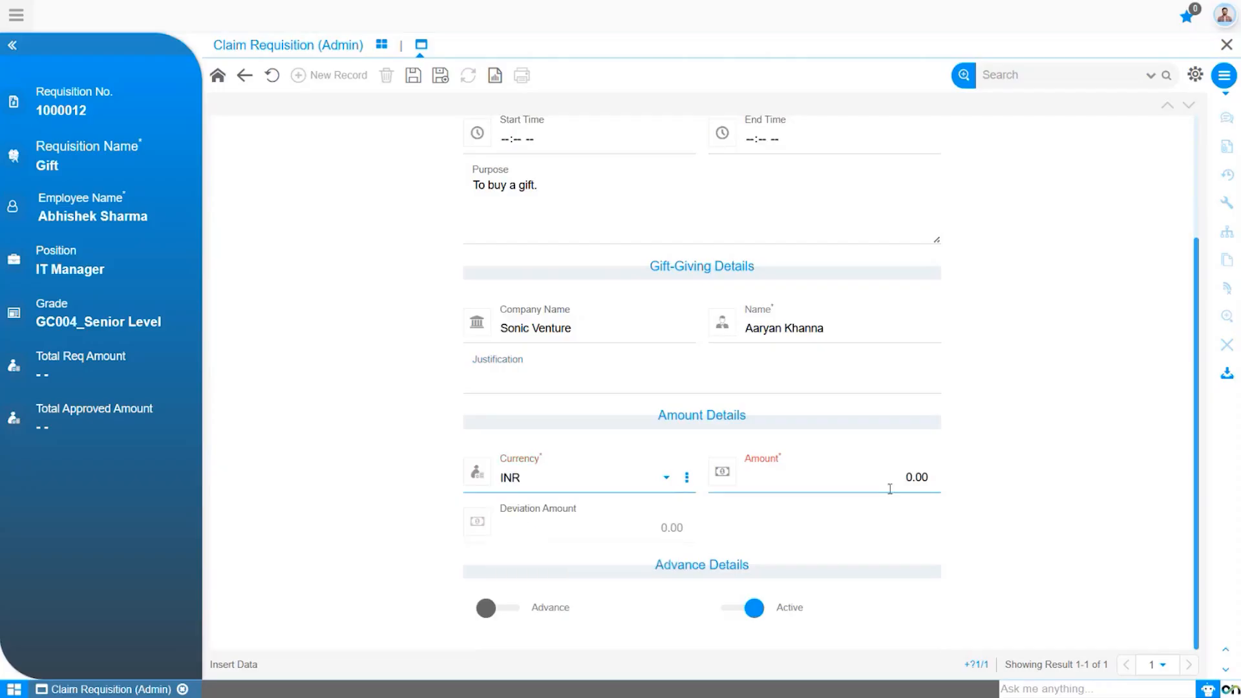
pyautogui.click(884, 484)
pyautogui.write('500')
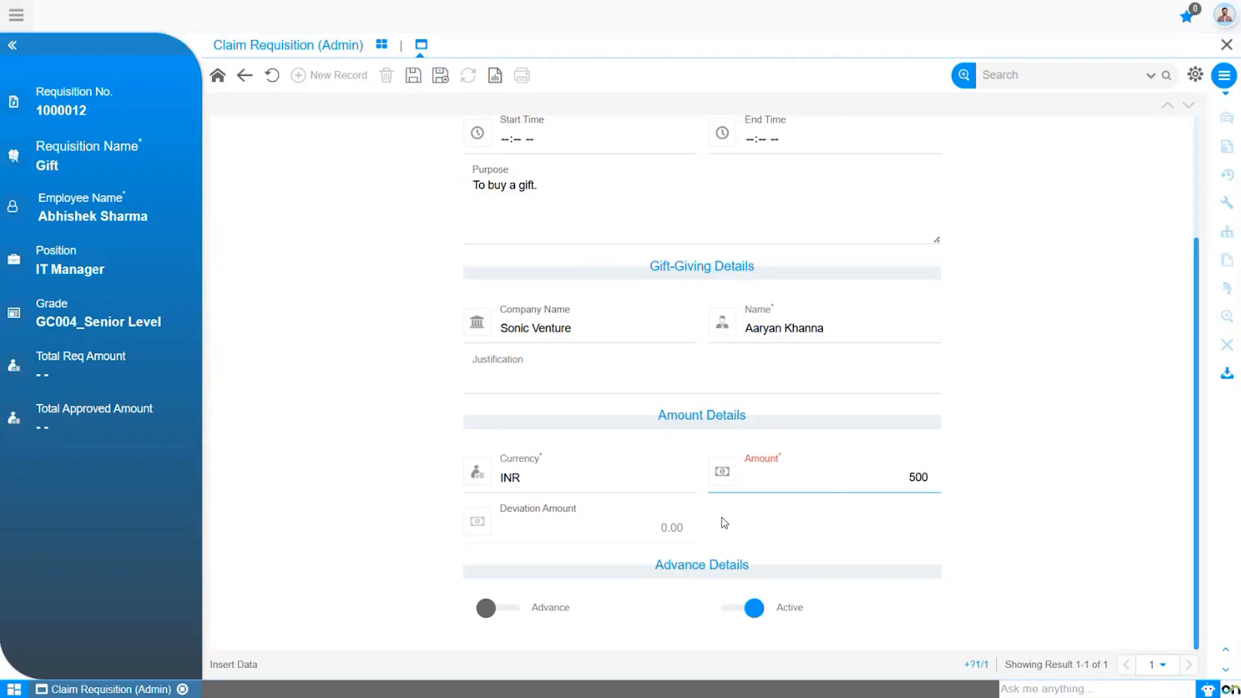
pyautogui.click(517, 612)
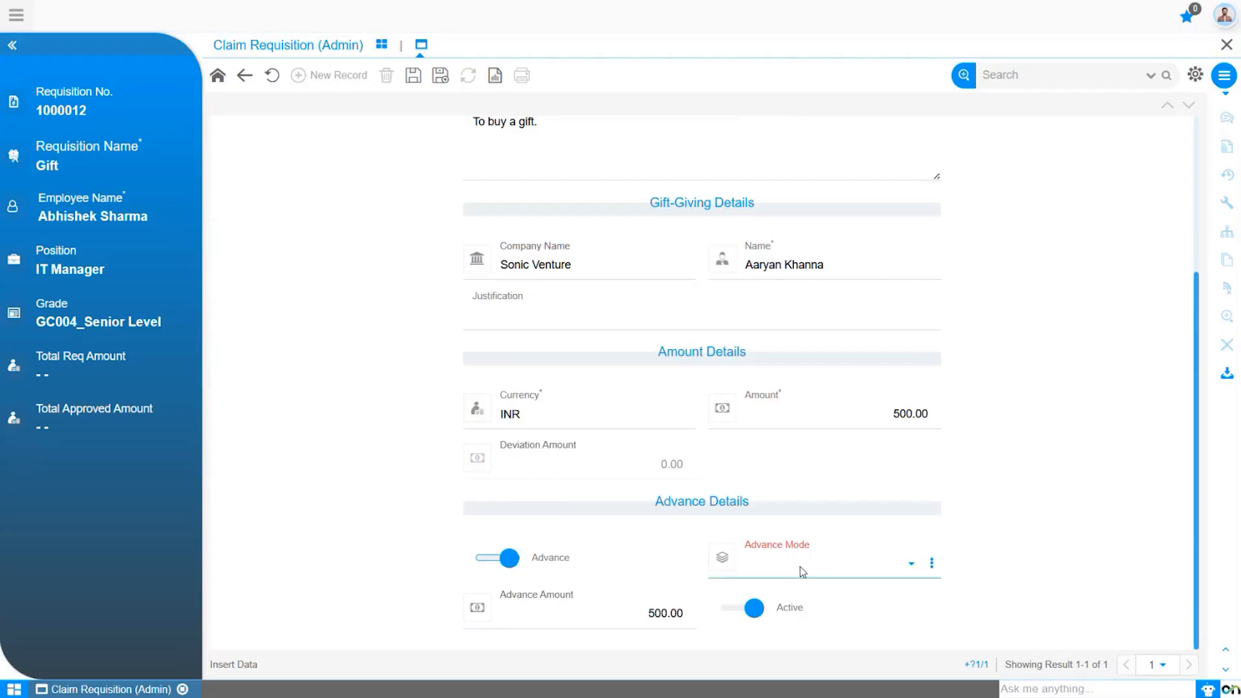
pyautogui.click(511, 558)
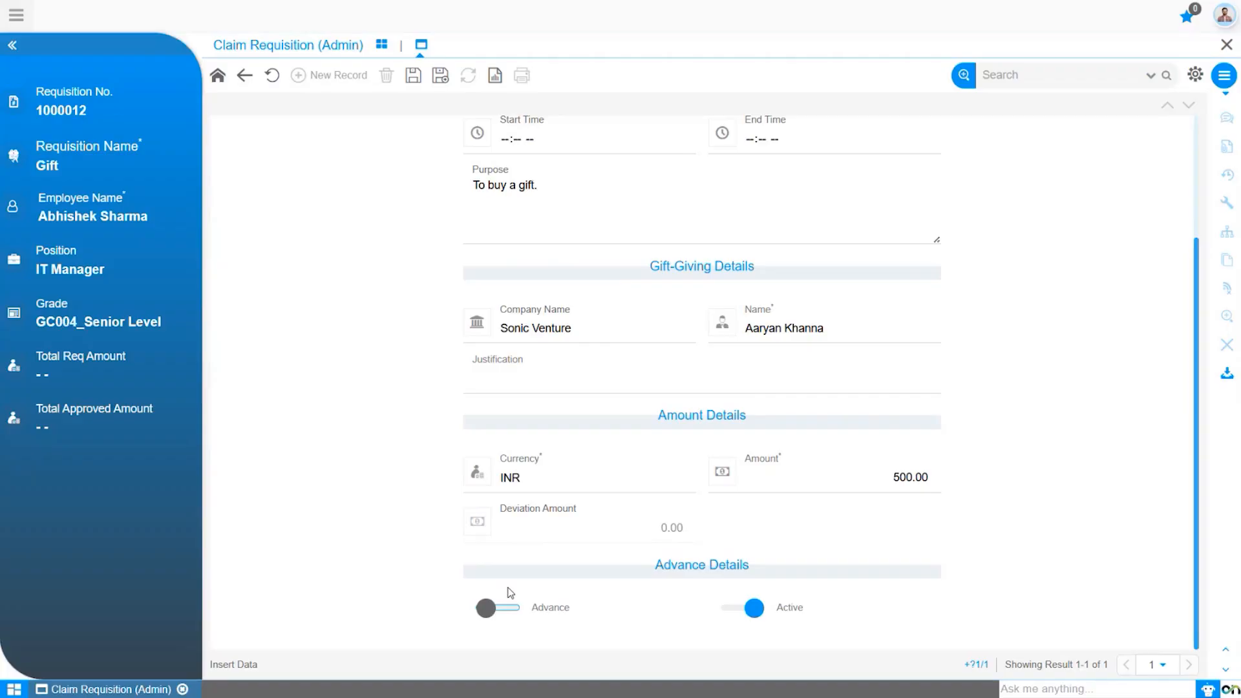
# Save the Gifts-Giving line, check it in the list view, and return to requisition 1000012.
pyautogui.click(413, 75)
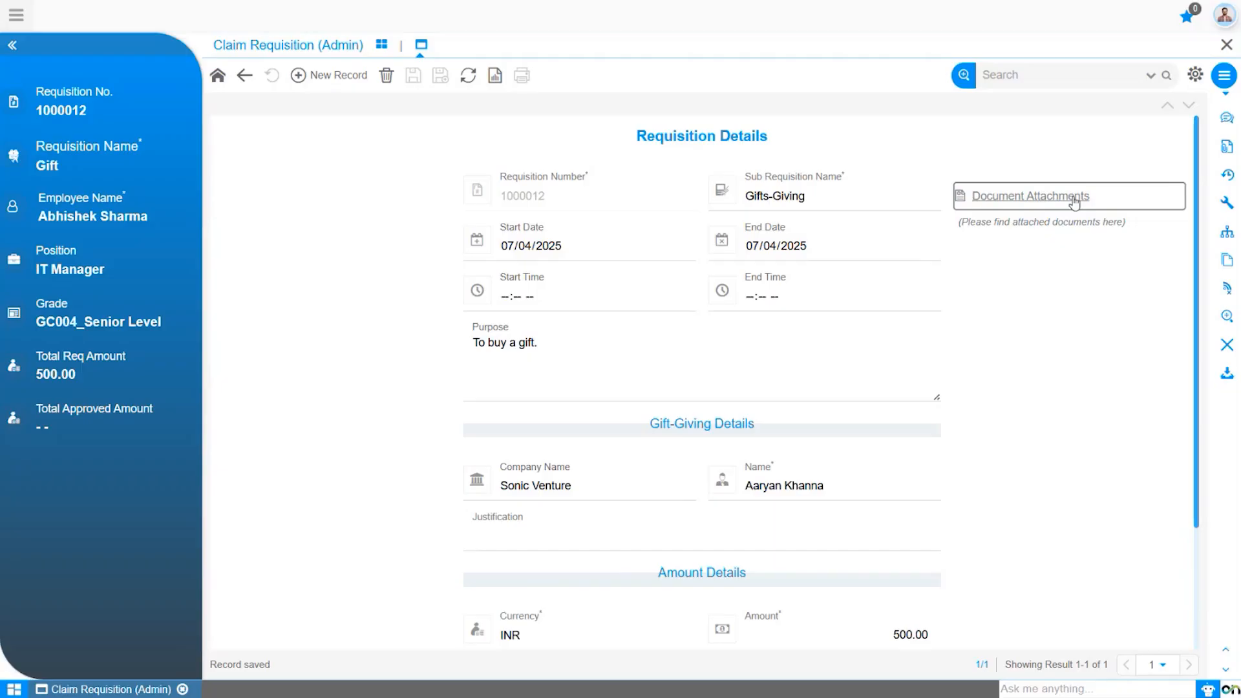
pyautogui.click(245, 76)
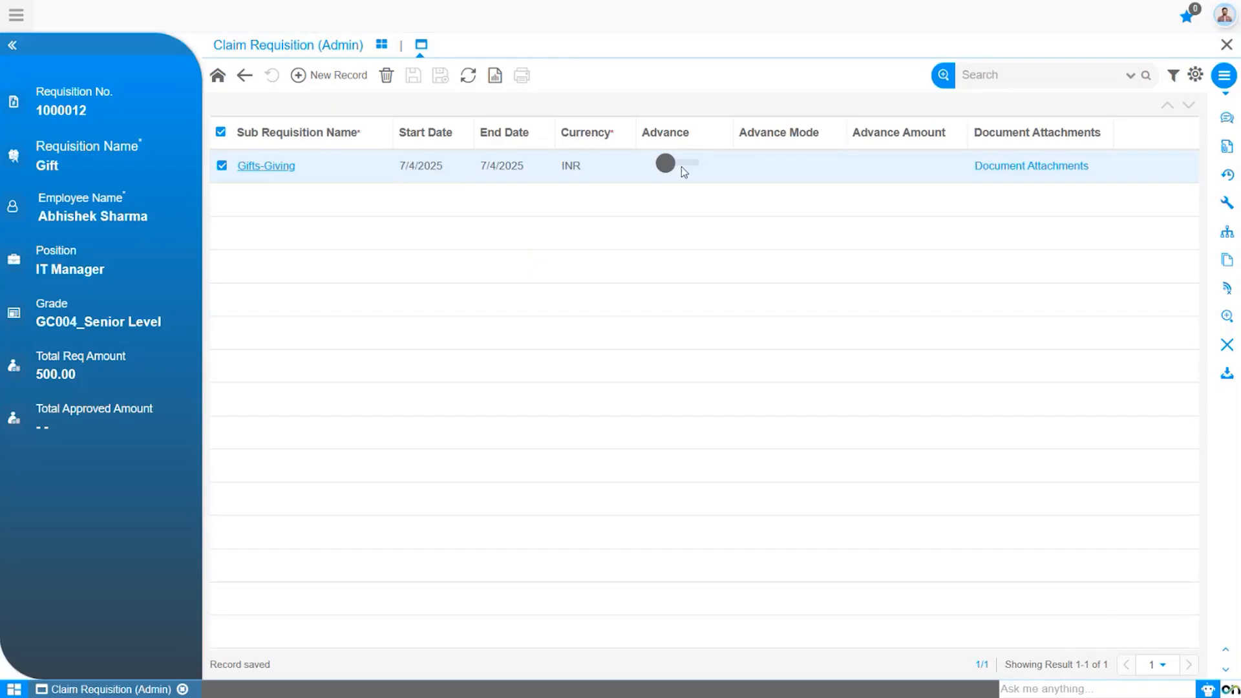
pyautogui.click(244, 79)
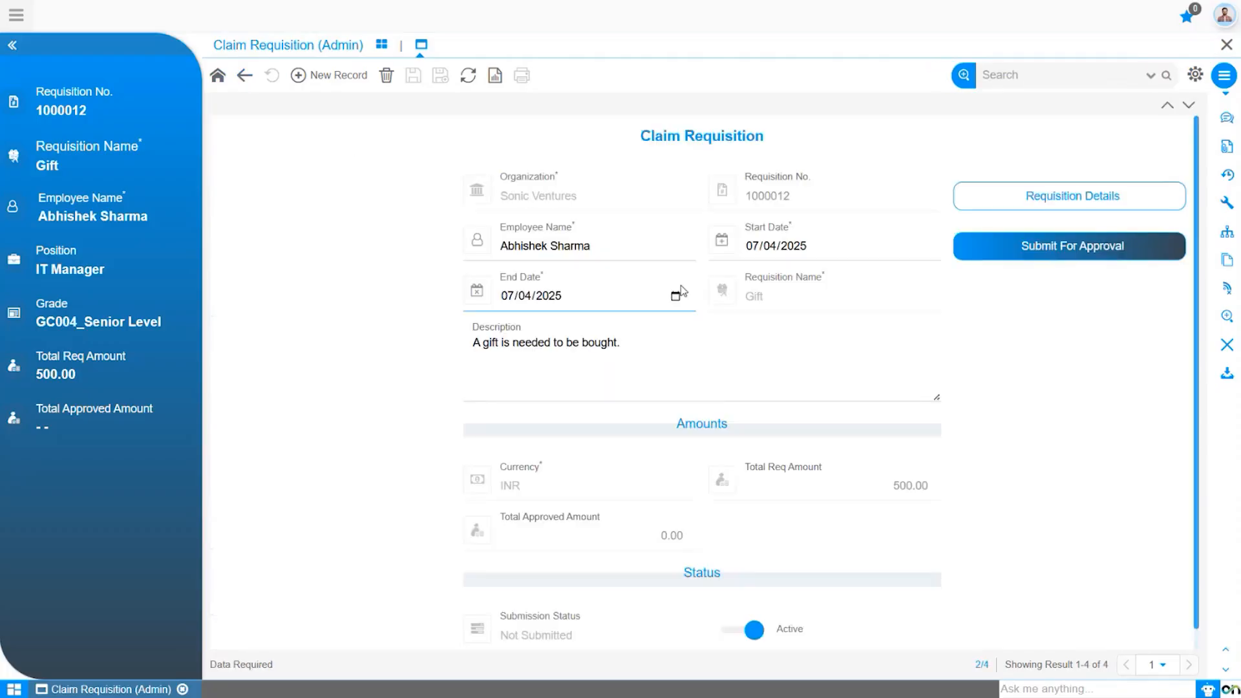
# Submit requisition 1000012 for approval and confirm, leaving its status Approved.
pyautogui.click(1052, 257)
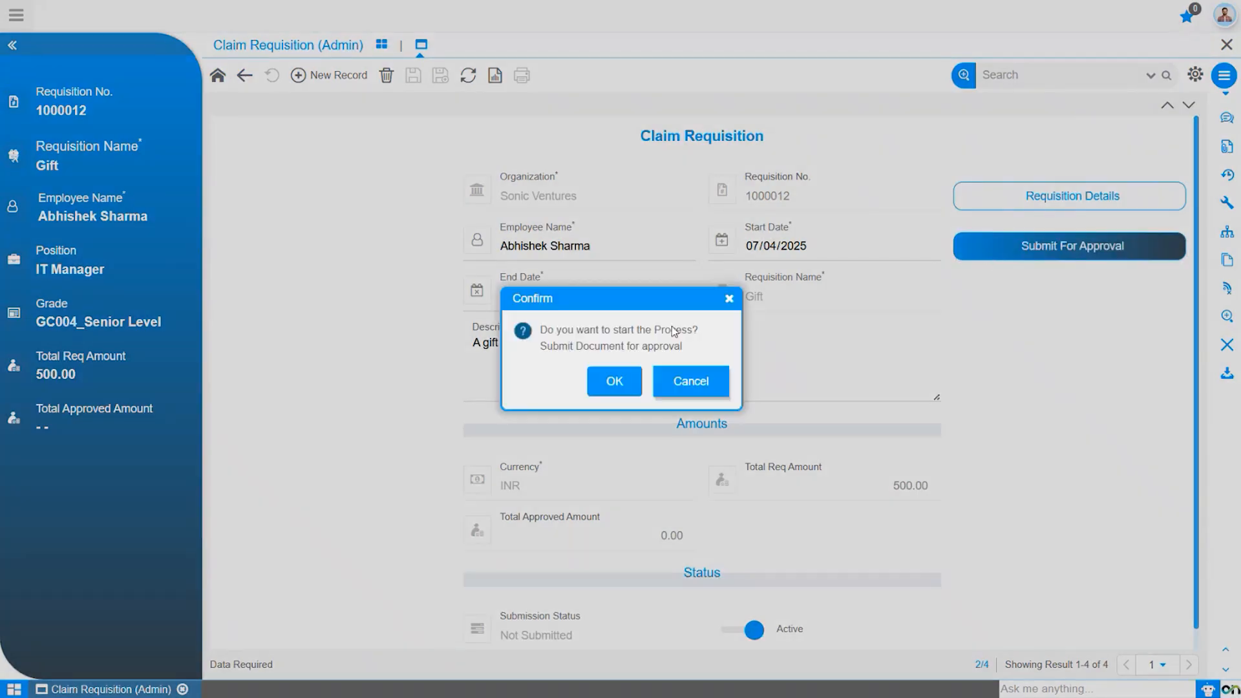
pyautogui.click(615, 382)
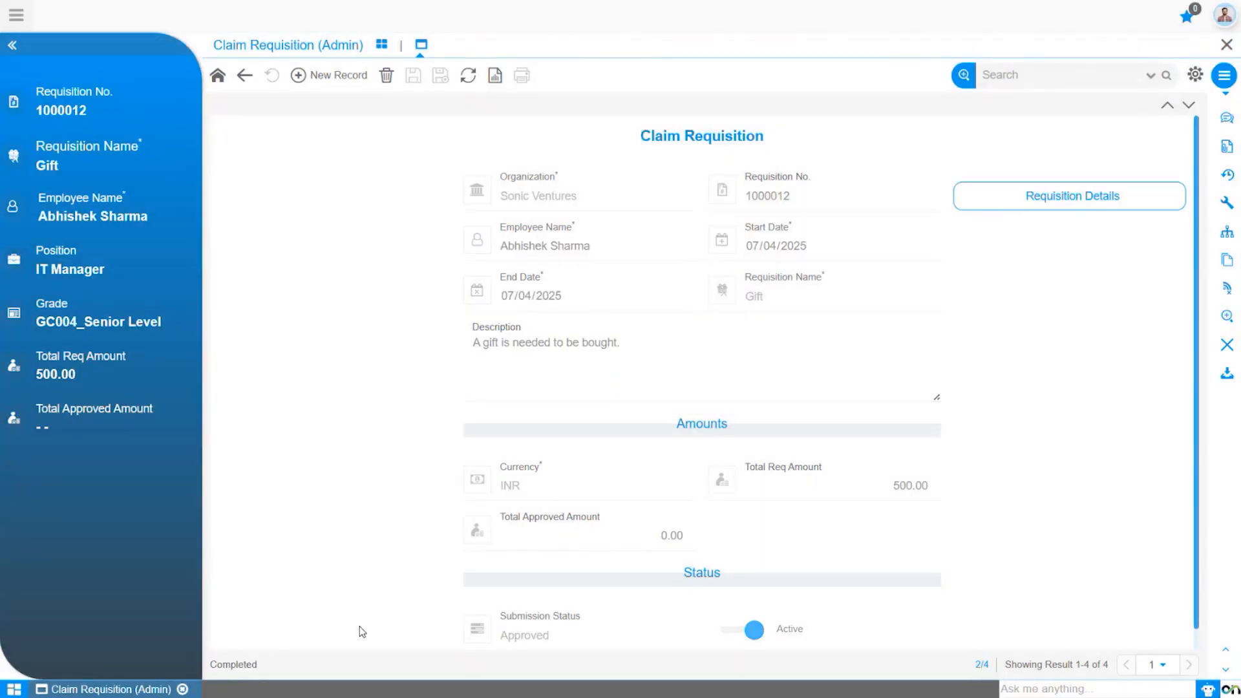
pyautogui.scroll(-1, 590, 496)
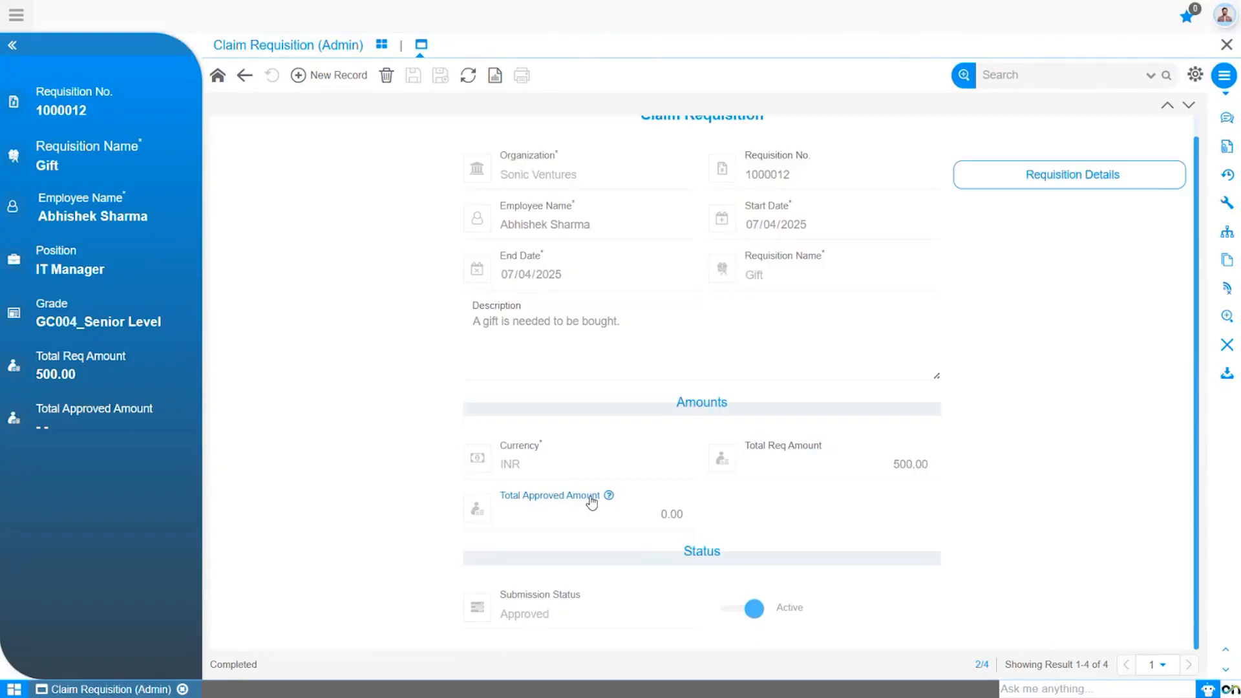